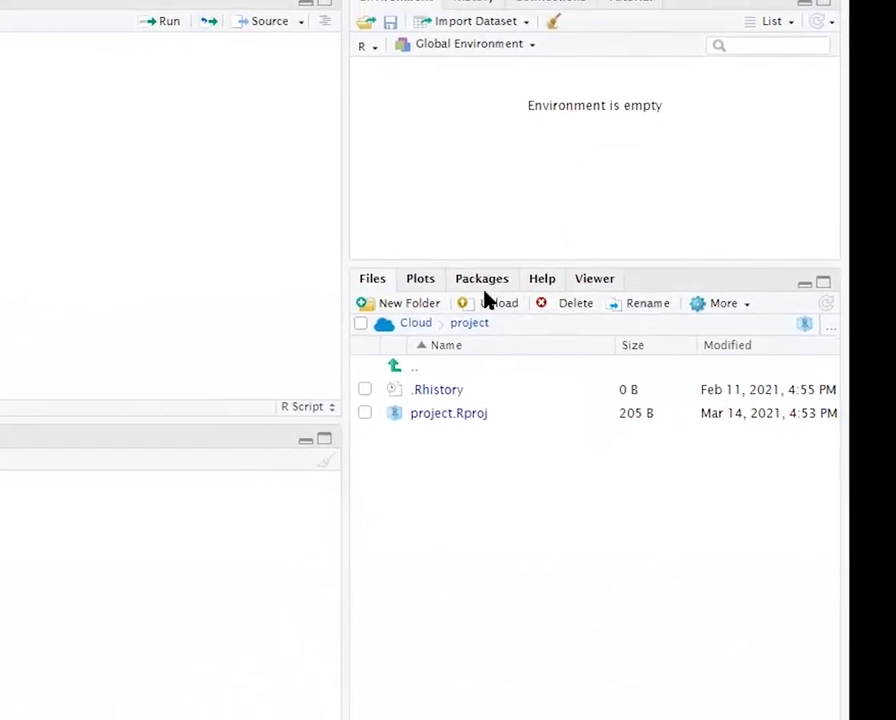
- Upload Excel_Spreadsheet.xlsx from the Desktop to the /cloud/project directory
click(485, 301)
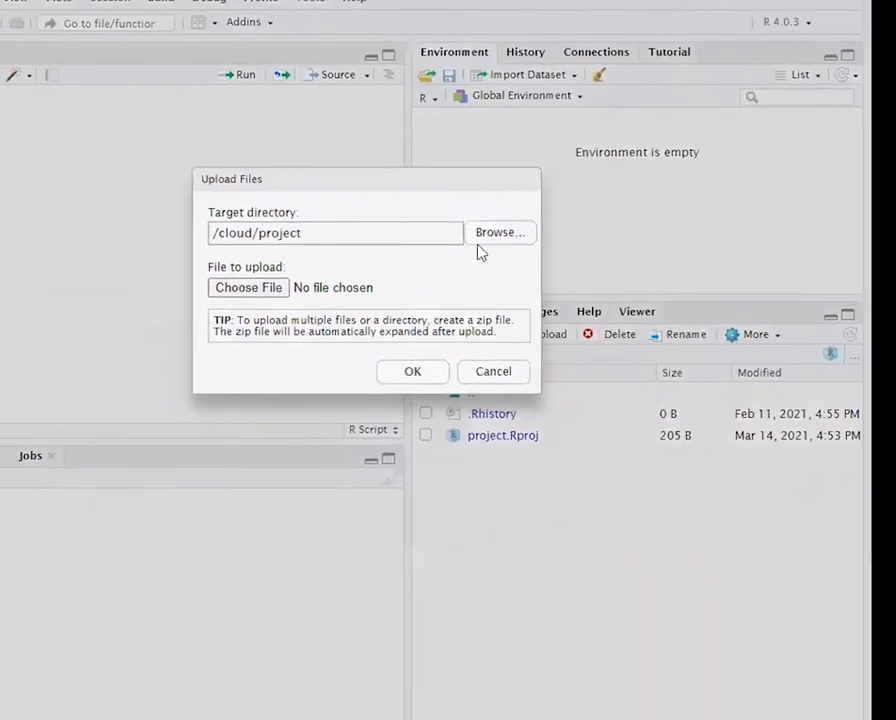
click(486, 221)
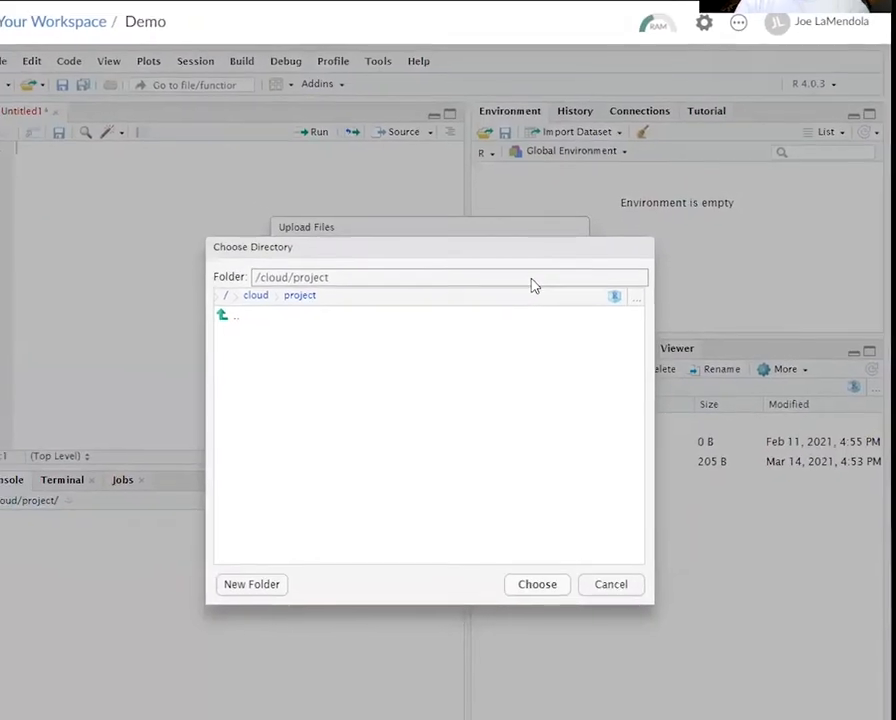
click(599, 580)
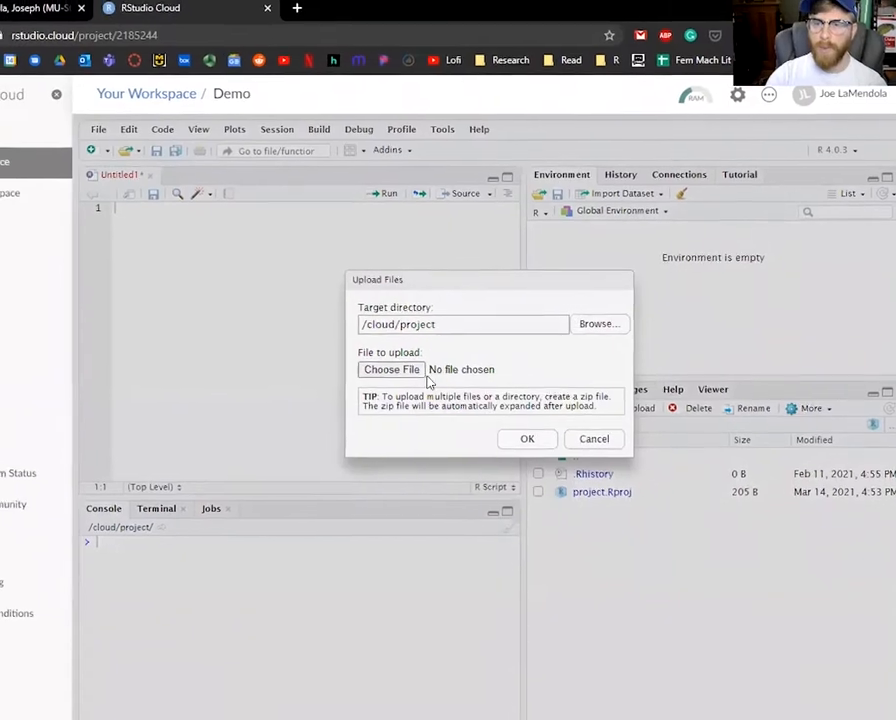
click(374, 357)
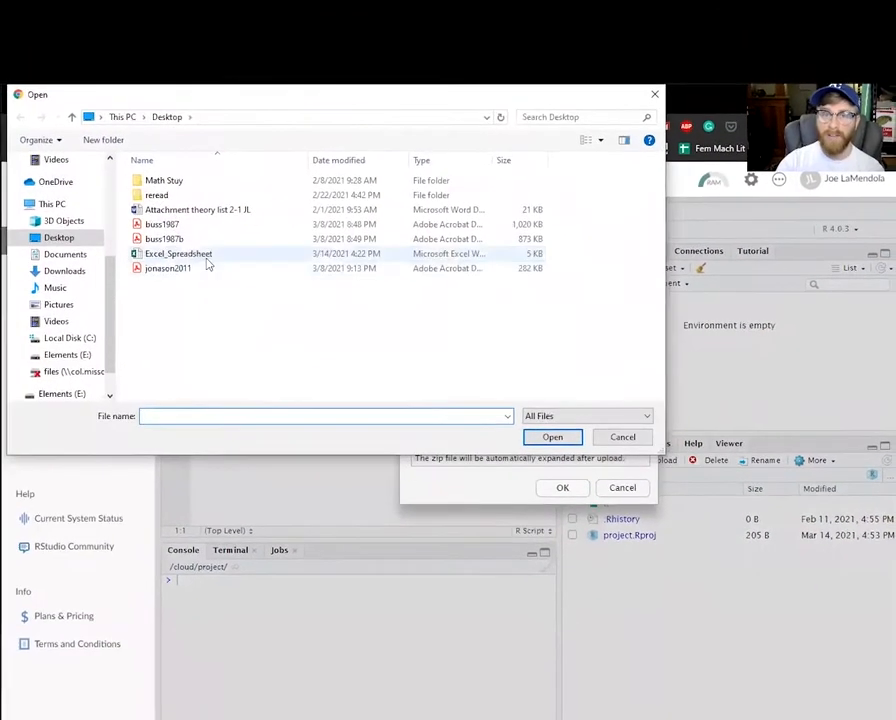
click(180, 231)
click(532, 451)
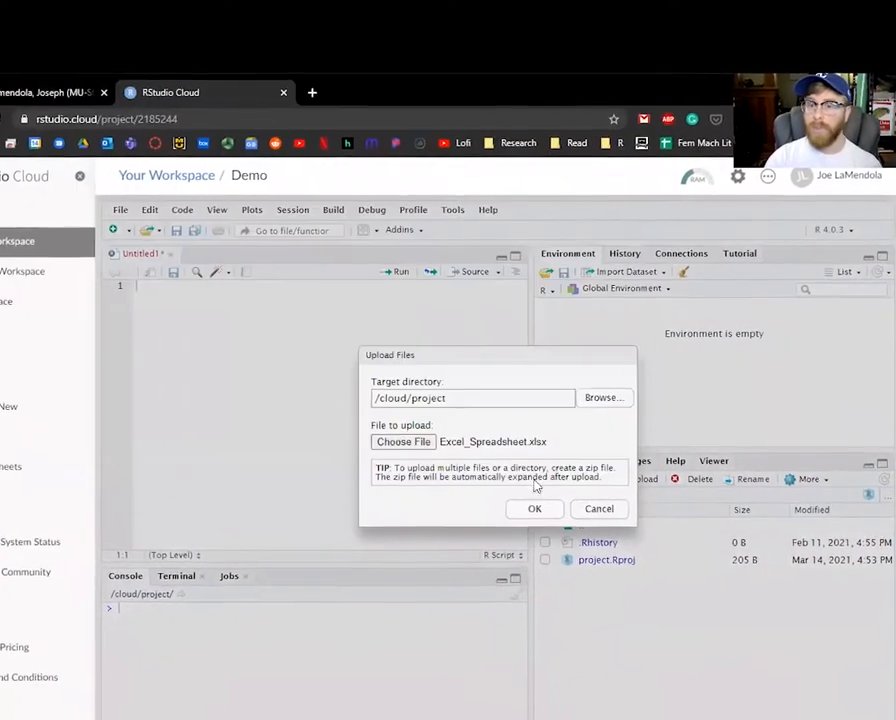
click(542, 504)
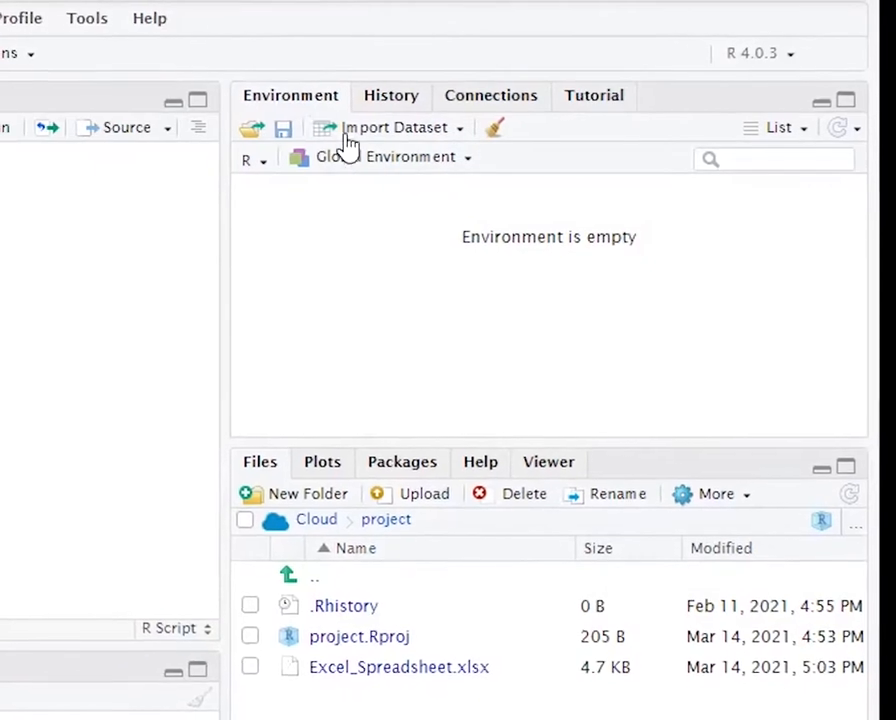
- Import Excel_Spreadsheet.xlsx from the project folder into the environment as an Excel dataset
click(414, 139)
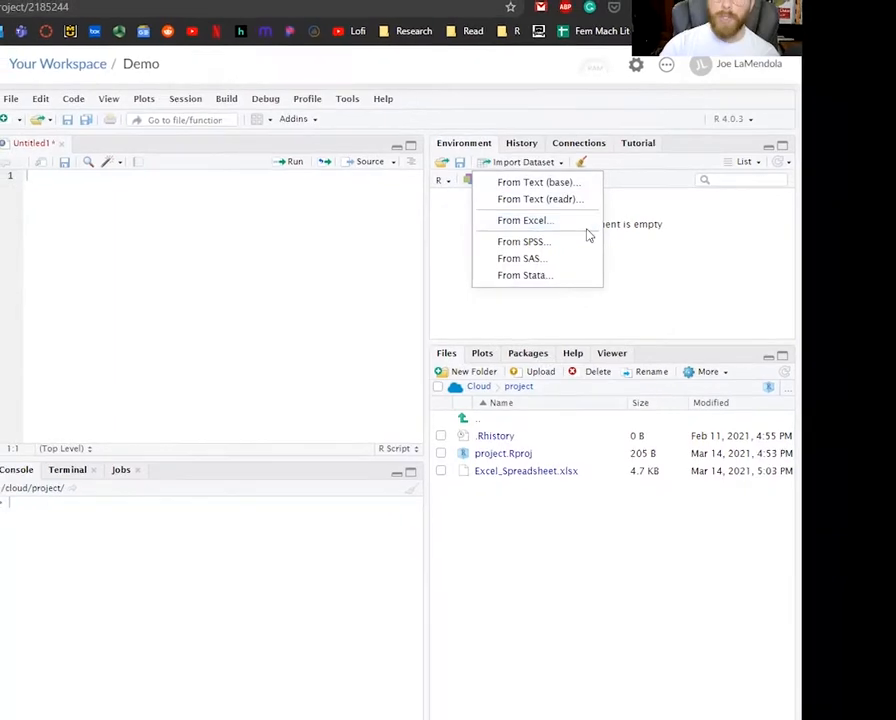
click(562, 222)
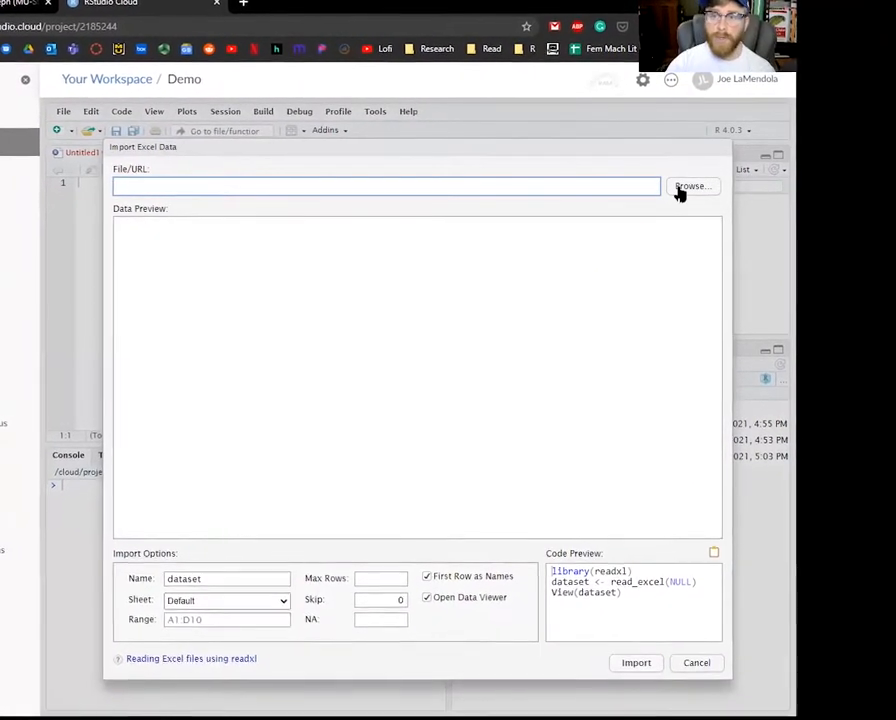
click(688, 187)
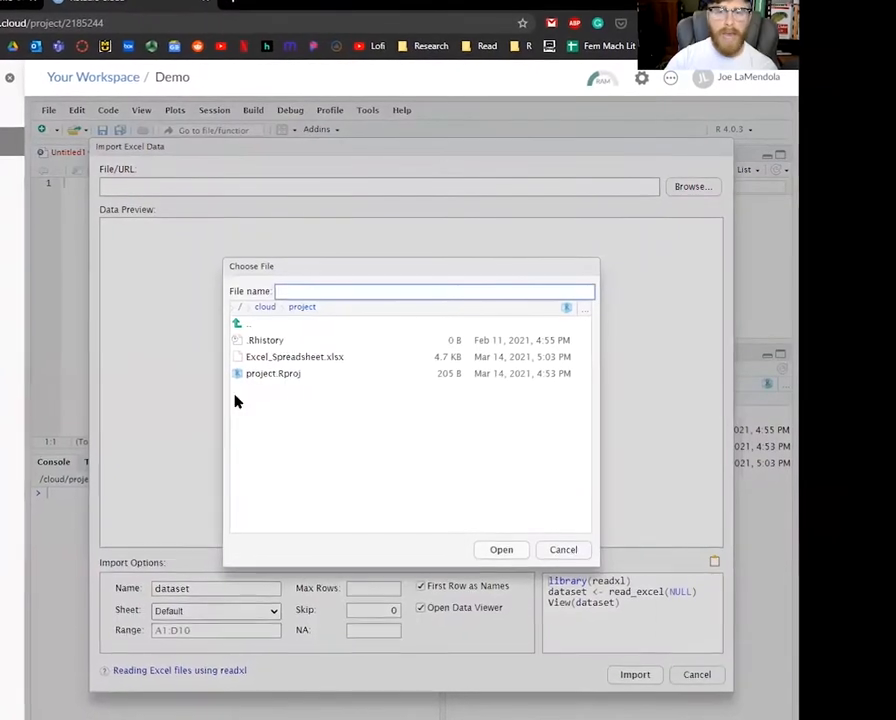
click(321, 367)
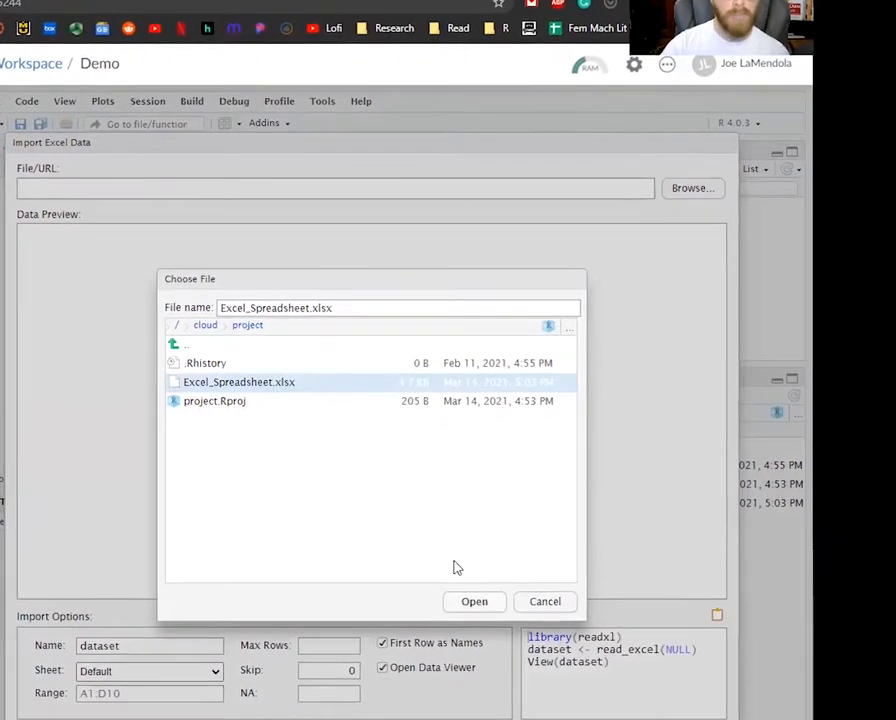
click(475, 600)
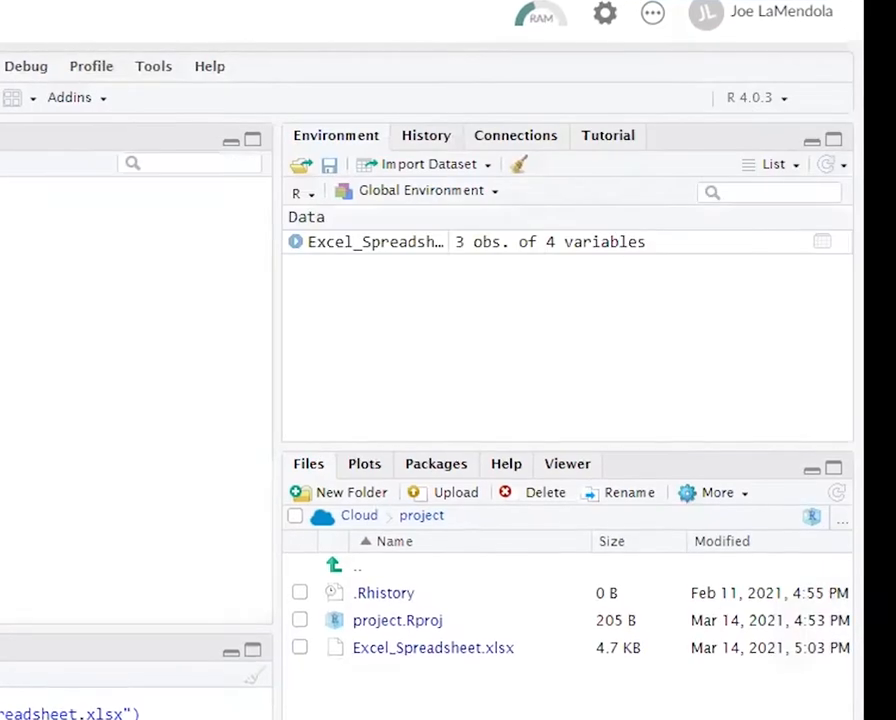
drag(137, 717, 2, 717)
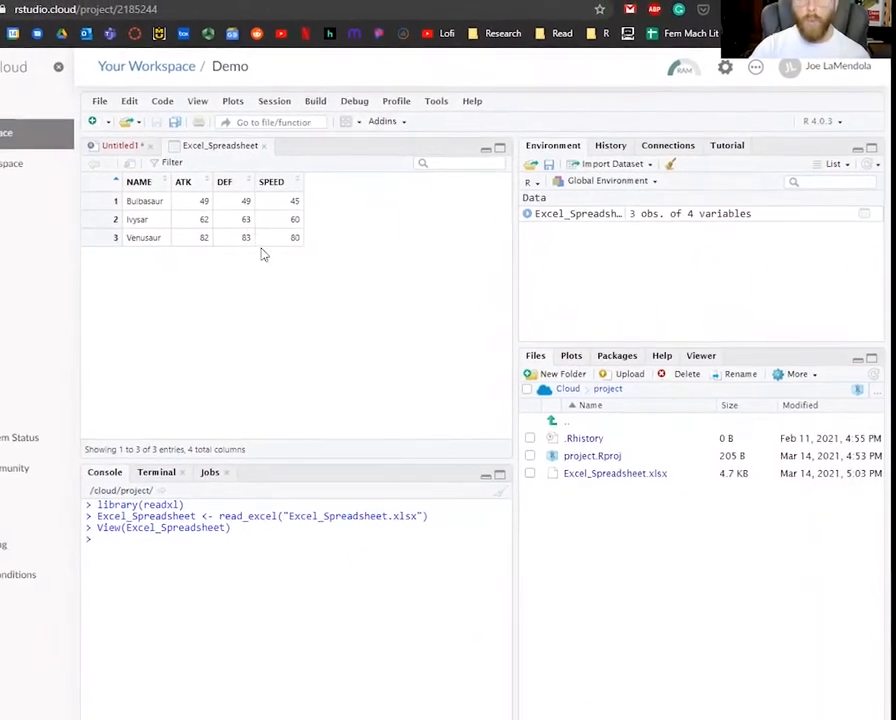
- Load the ggplot2 package with library(ggplot2) on the first line of the untitled R script
click(145, 151)
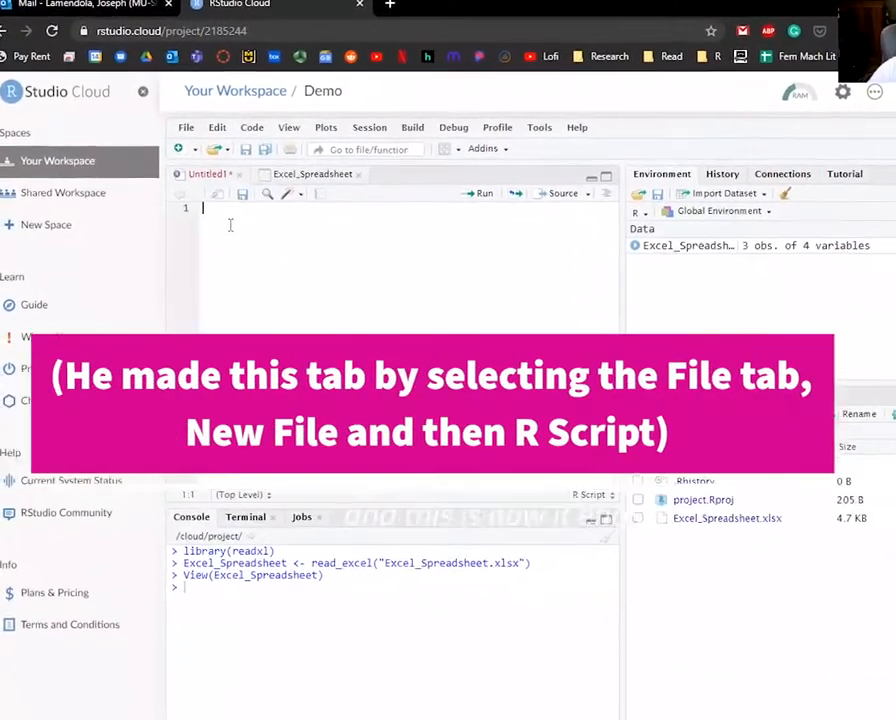
text(librar)
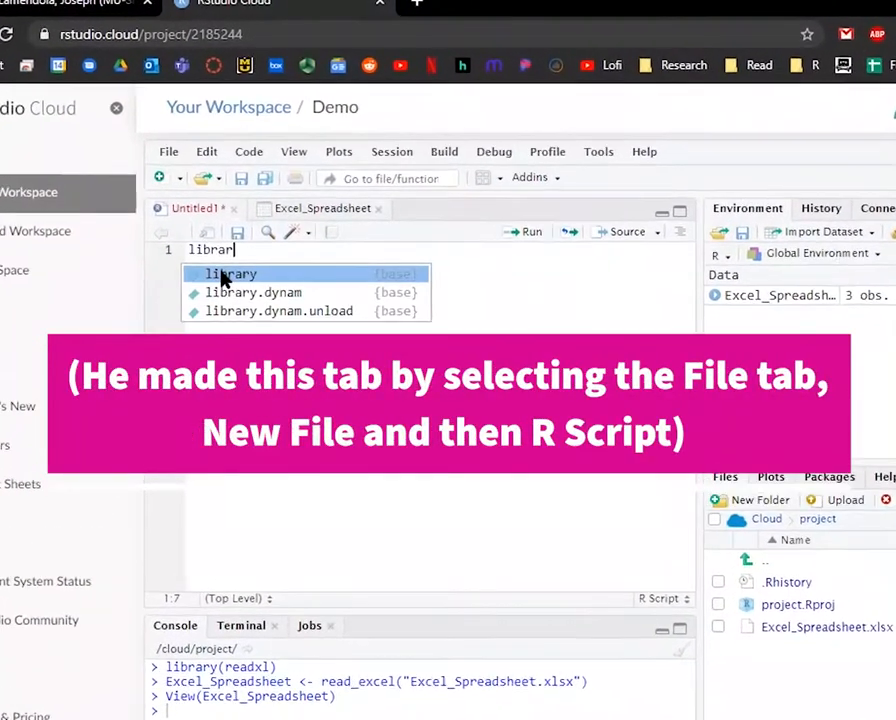
text(y(gg)
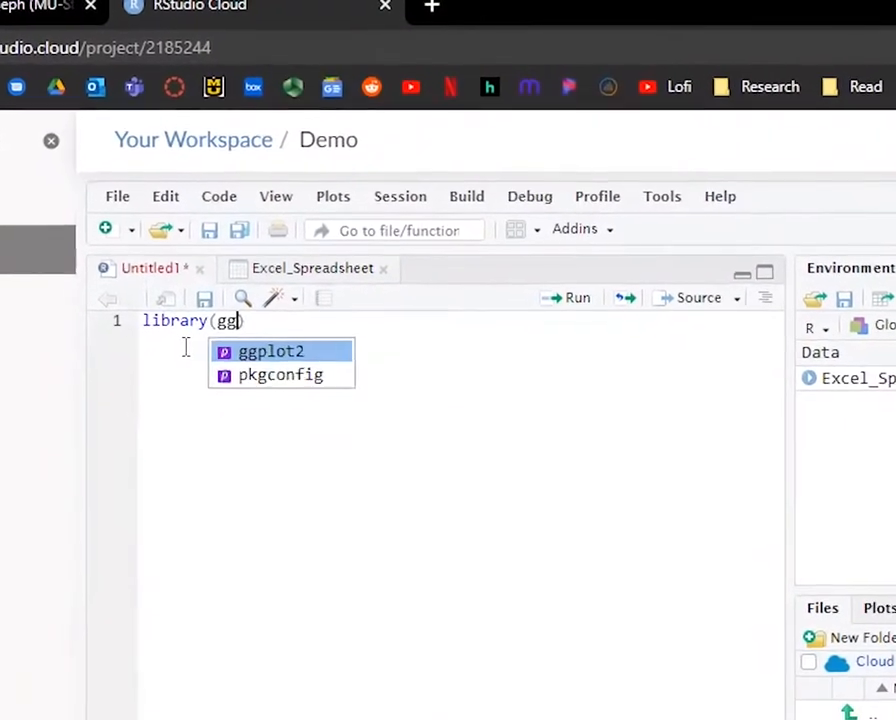
key(Return)
text())
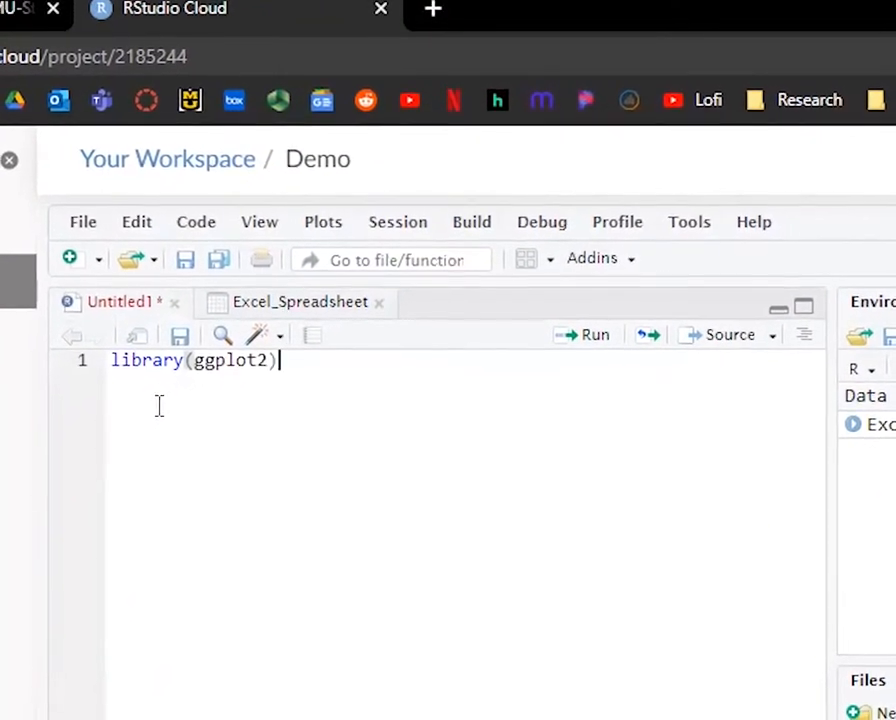
key(Return)
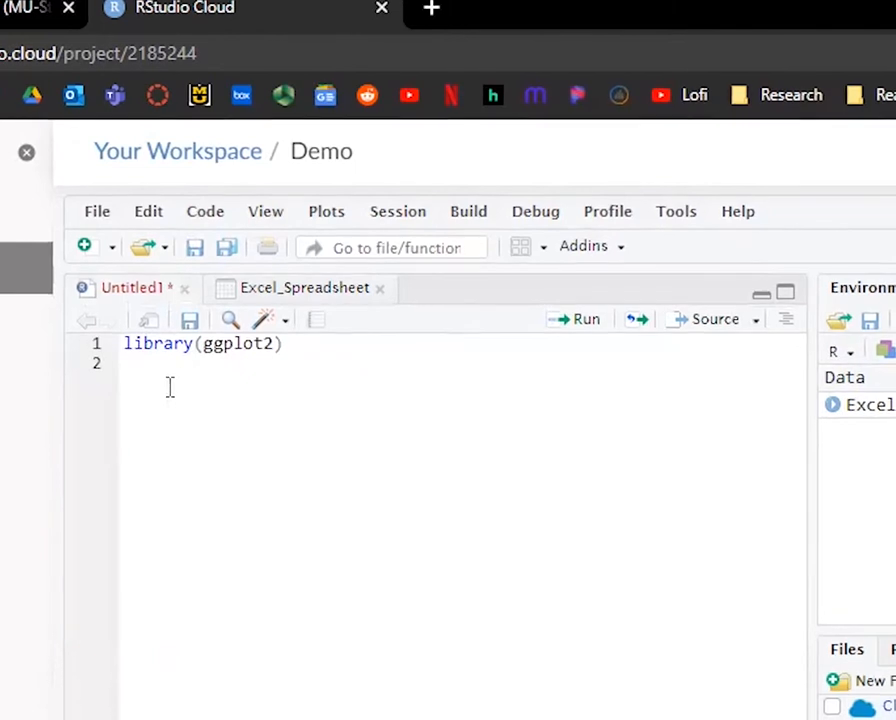
- Write a ggplot call on line 2 with data = Excel_Spreadsheet and aes(x = ATK, y = DEF)
text(ggplot()
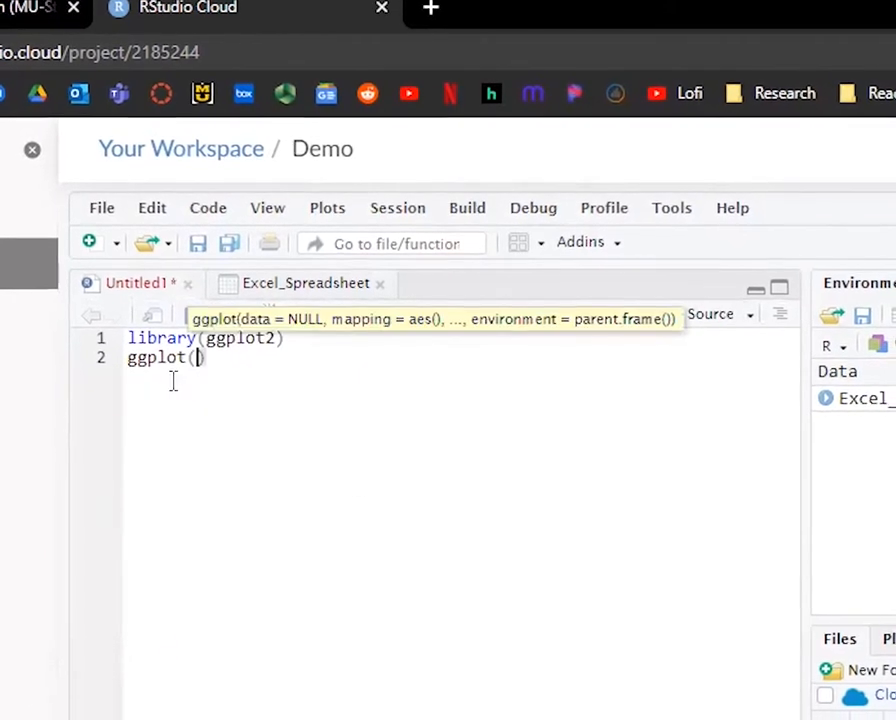
text(data)
key(Tab)
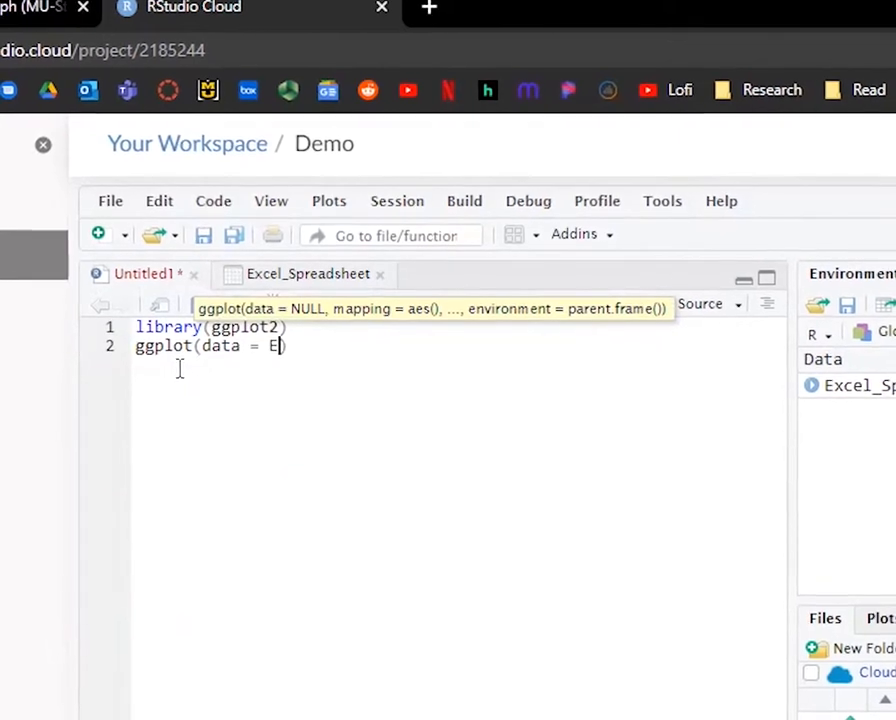
text(Excel_Spreadsheet,)
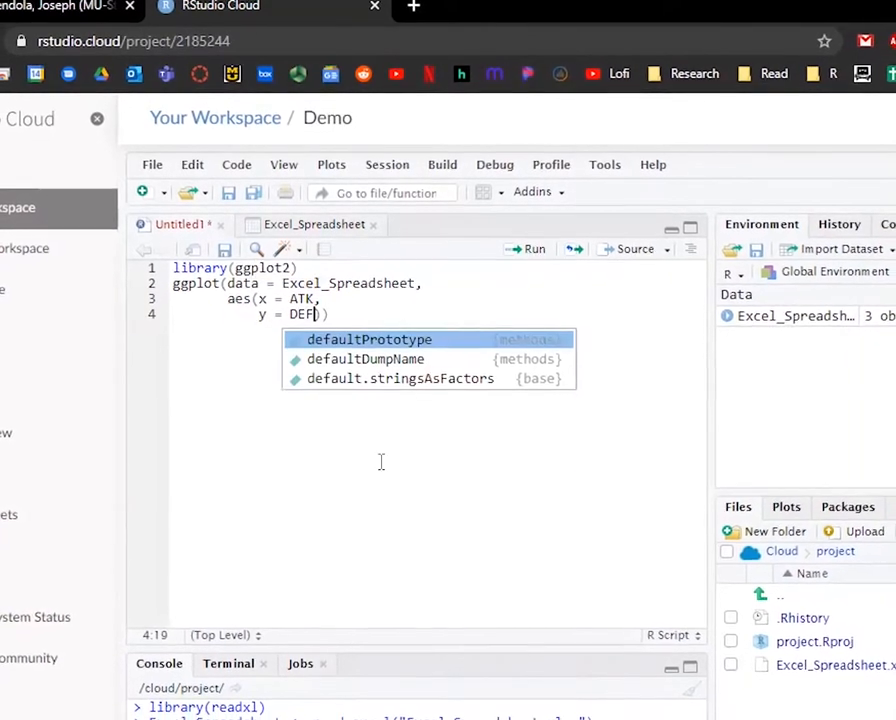
key(Down)
key(Up)
text()))
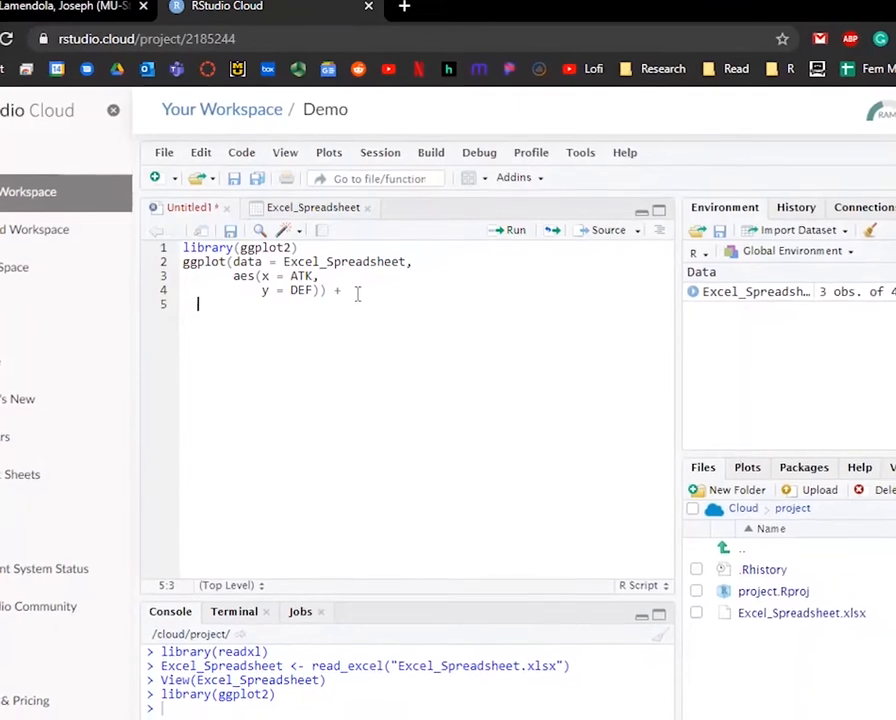
- Add geom_point() and geom_smooth(method = "lm") layers to the ggplot call and run the code
text(_p)
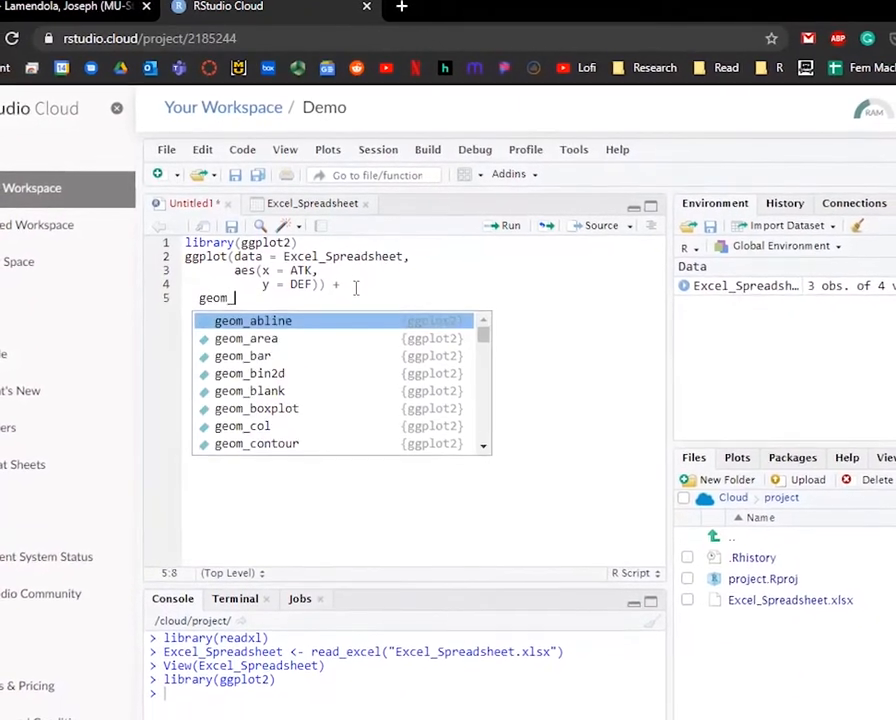
text(ou)
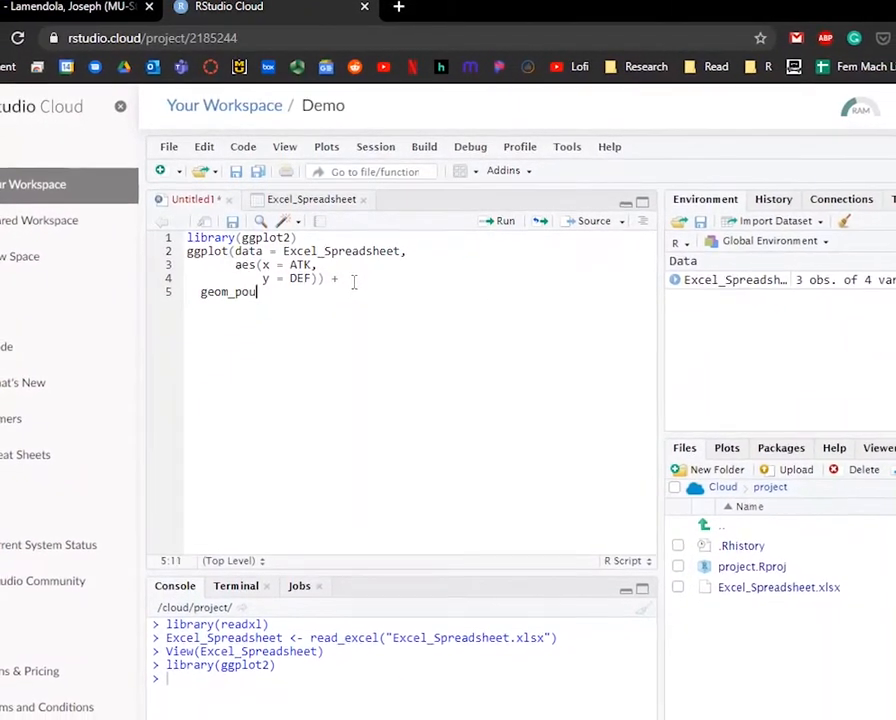
key(BackSpace)
key(Return)
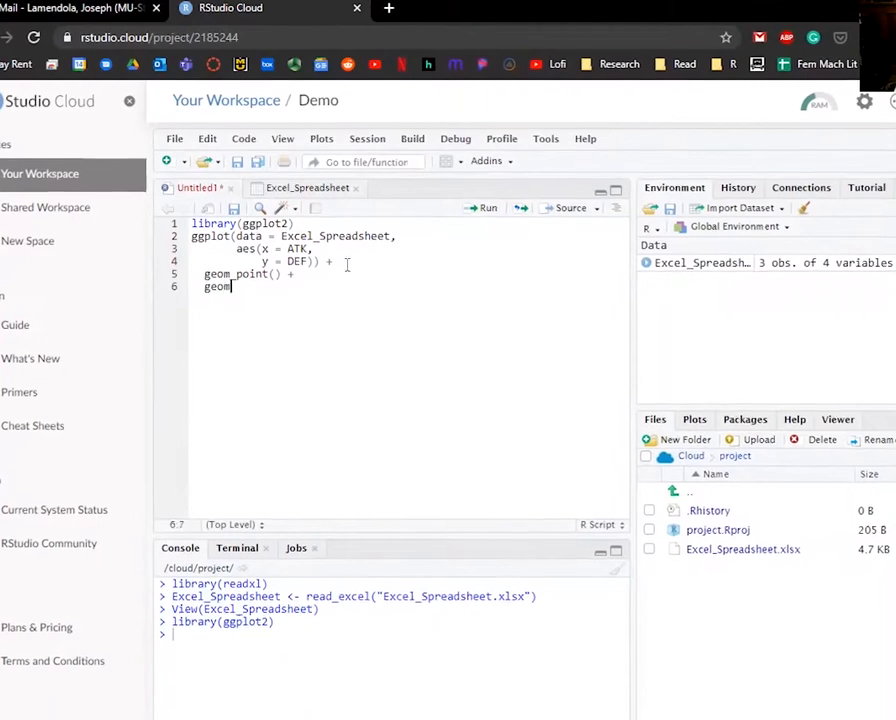
text(_smo)
key(Return)
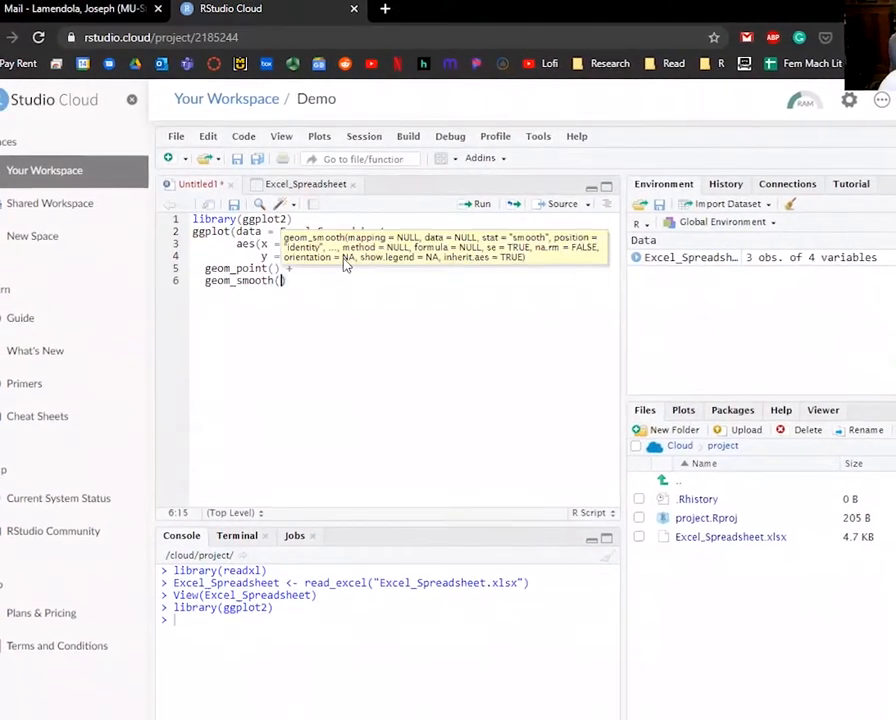
text(method =)
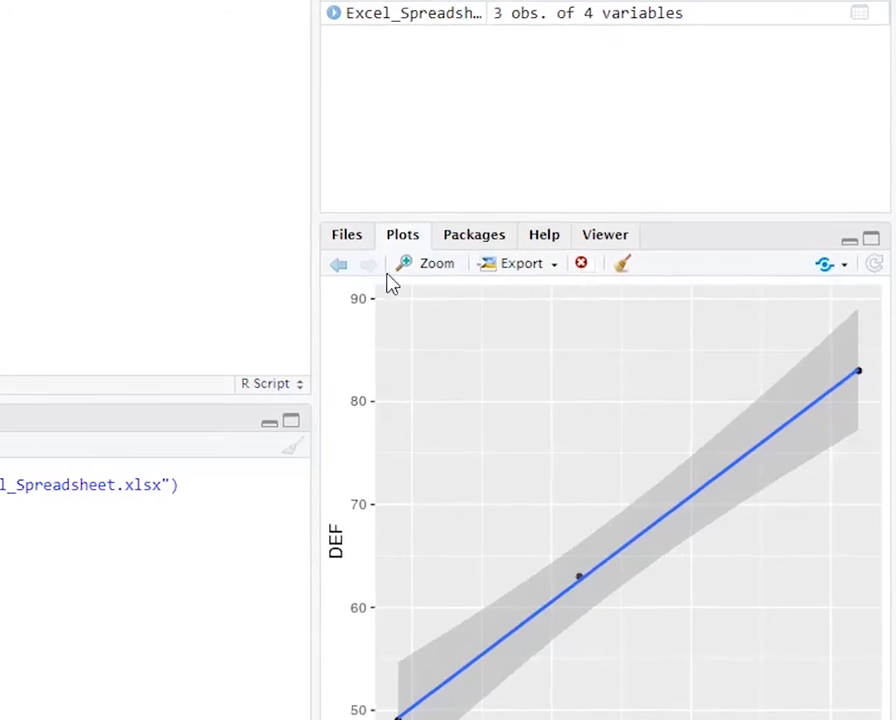
click(356, 237)
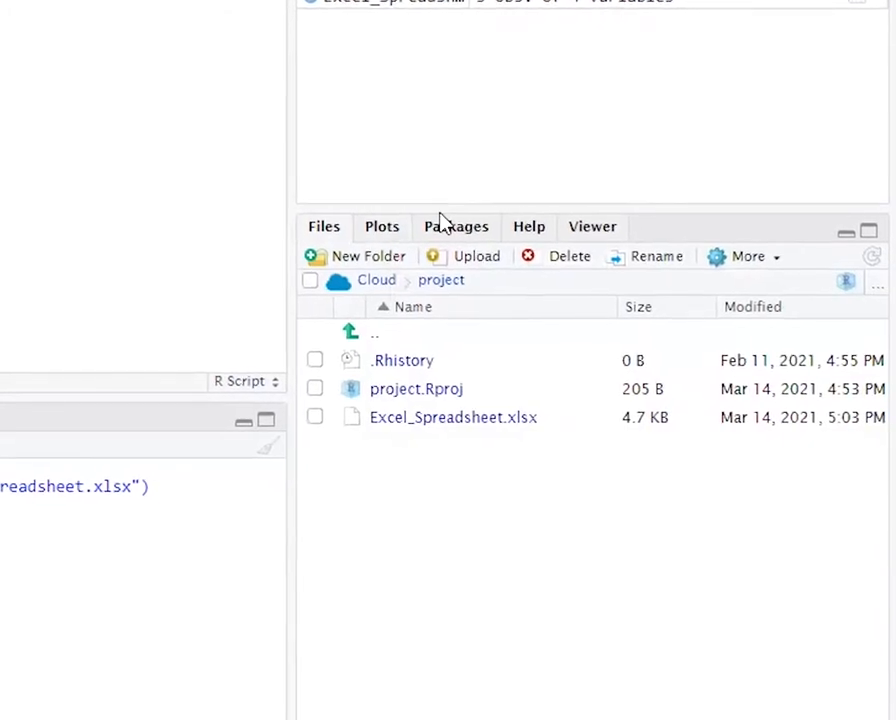
click(458, 229)
click(374, 230)
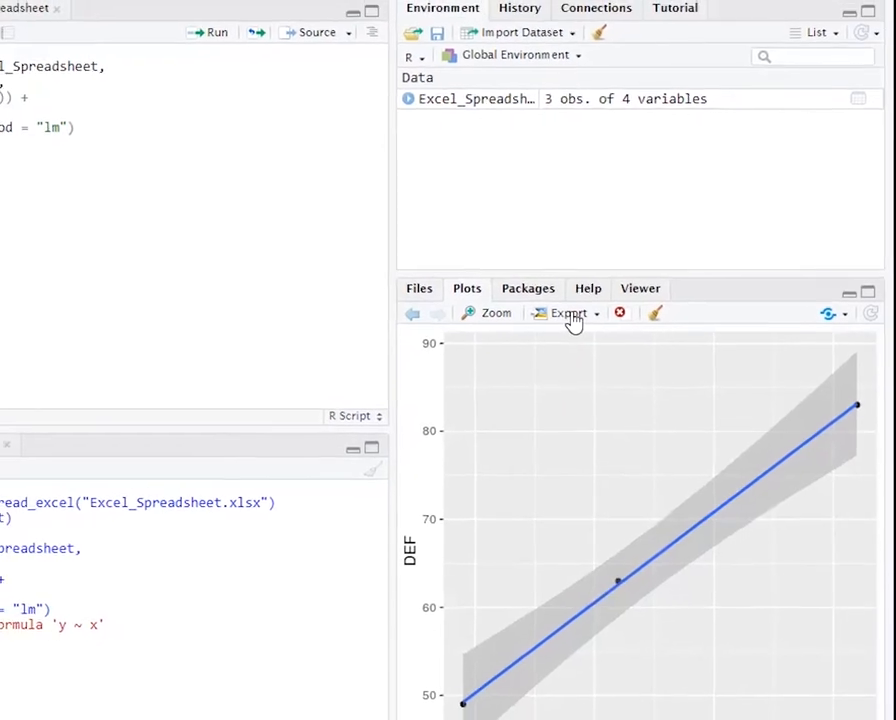
- Export the plot as a JPEG image named Rplot in the /cloud/project directory
click(571, 315)
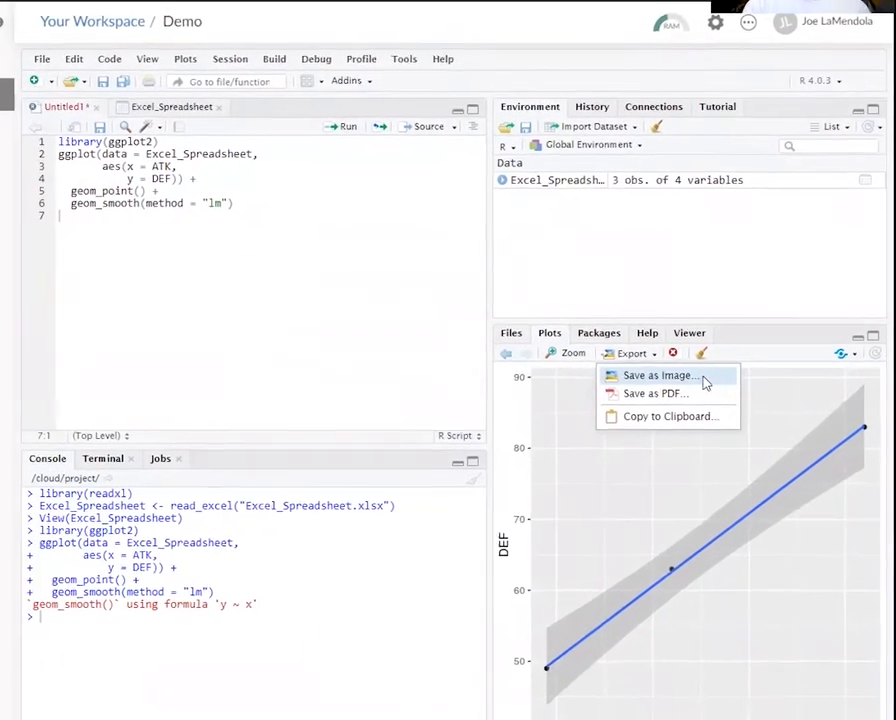
click(703, 380)
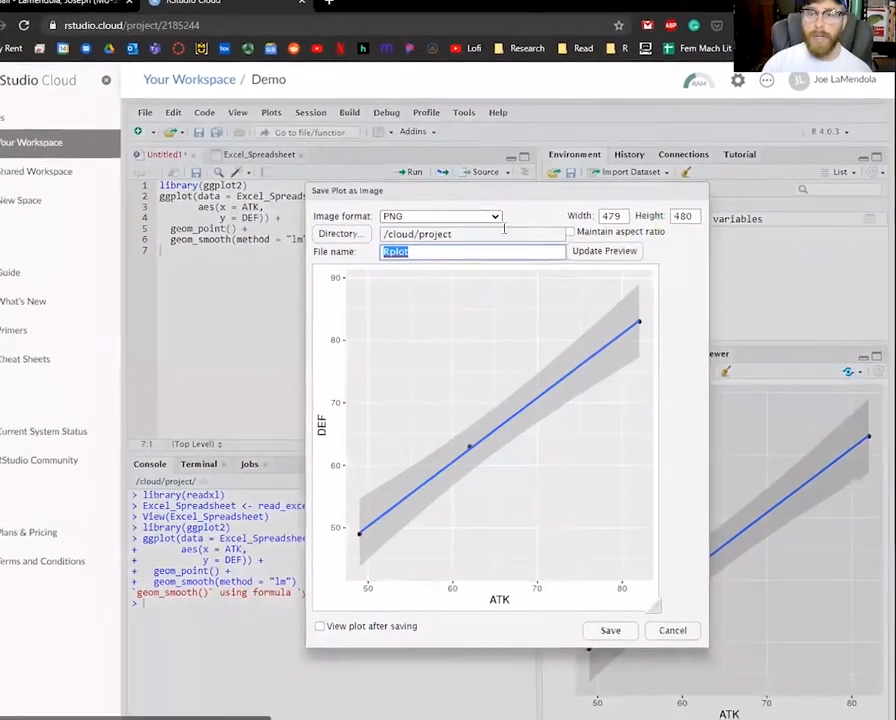
click(486, 216)
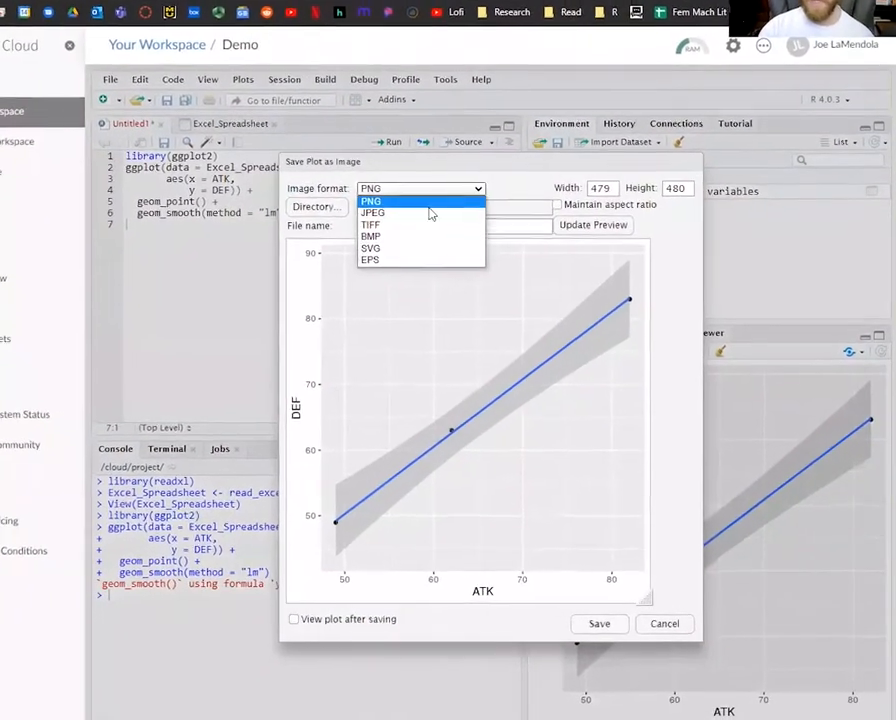
click(431, 213)
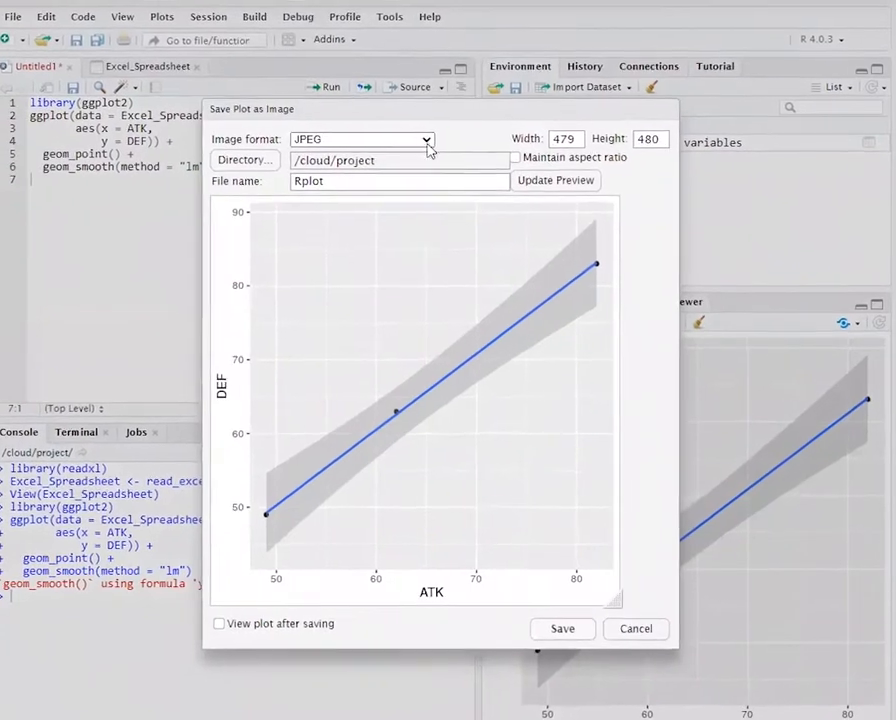
click(427, 140)
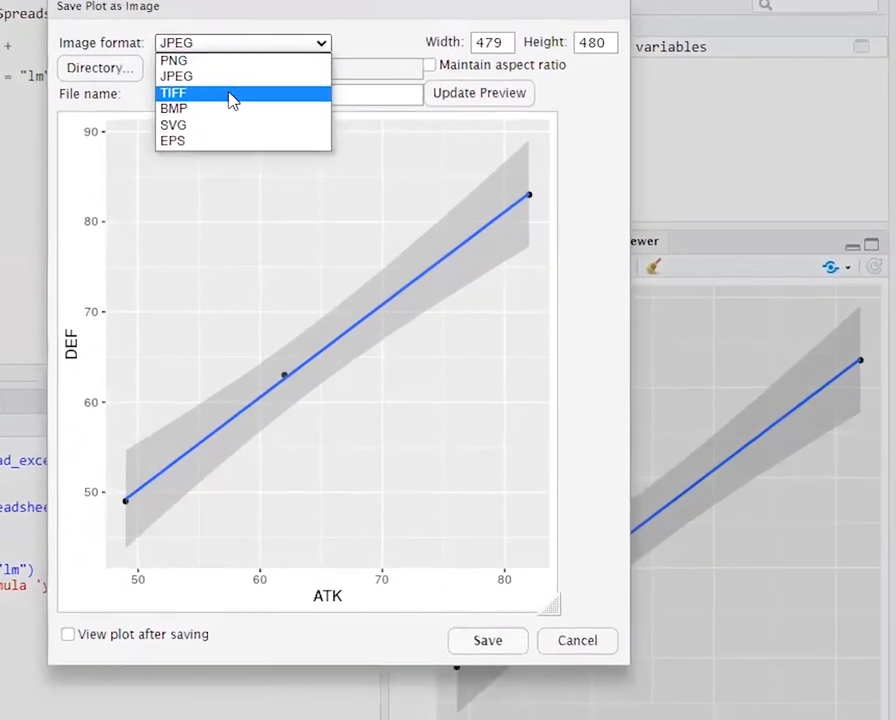
click(233, 79)
double_click(173, 93)
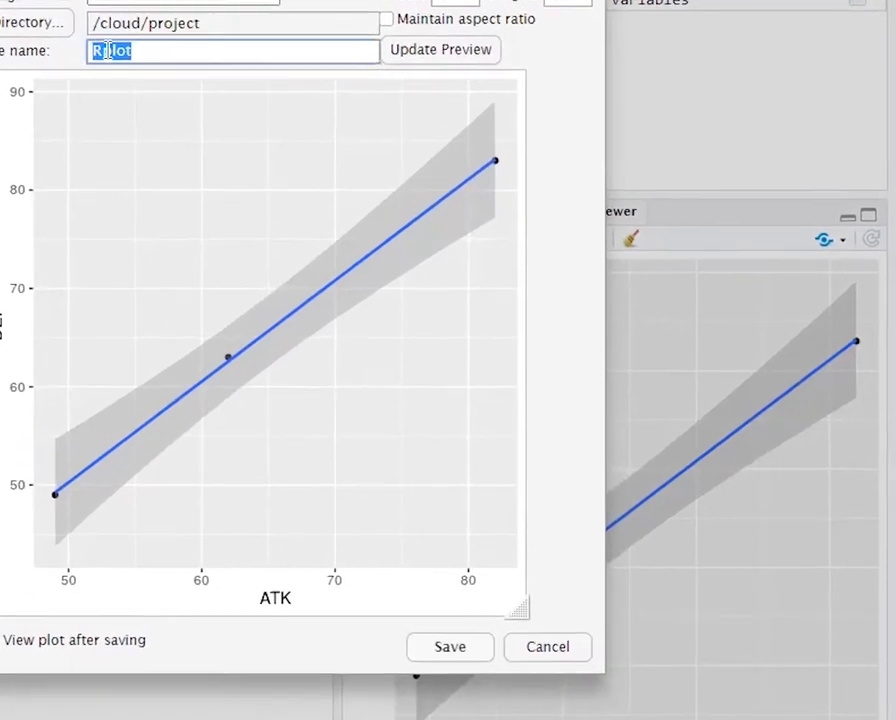
click(126, 50)
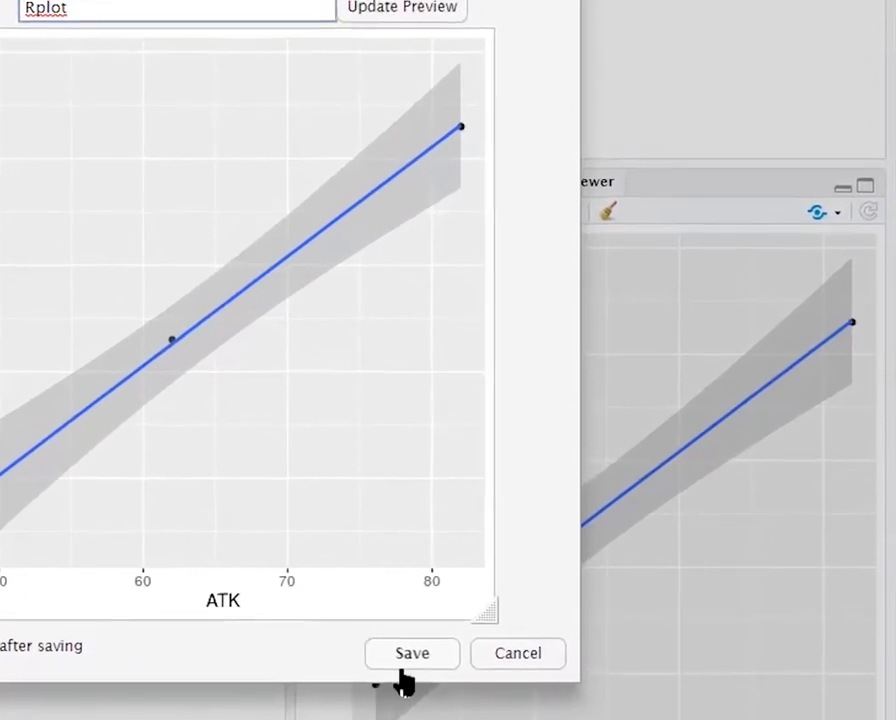
click(405, 660)
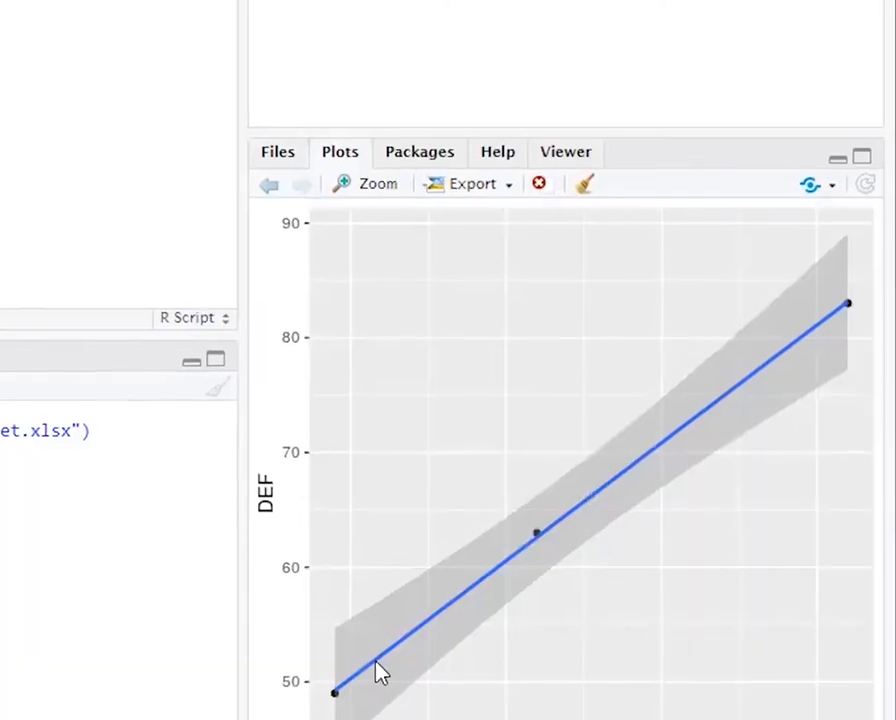
- Select Rplot.jpeg in the project files and open the image for viewing
click(280, 153)
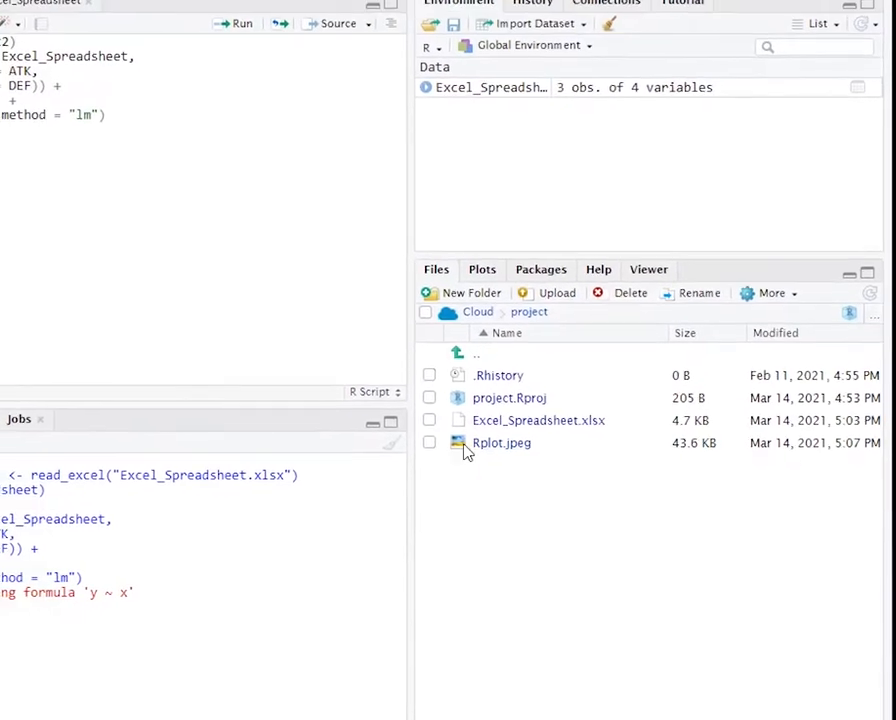
click(429, 442)
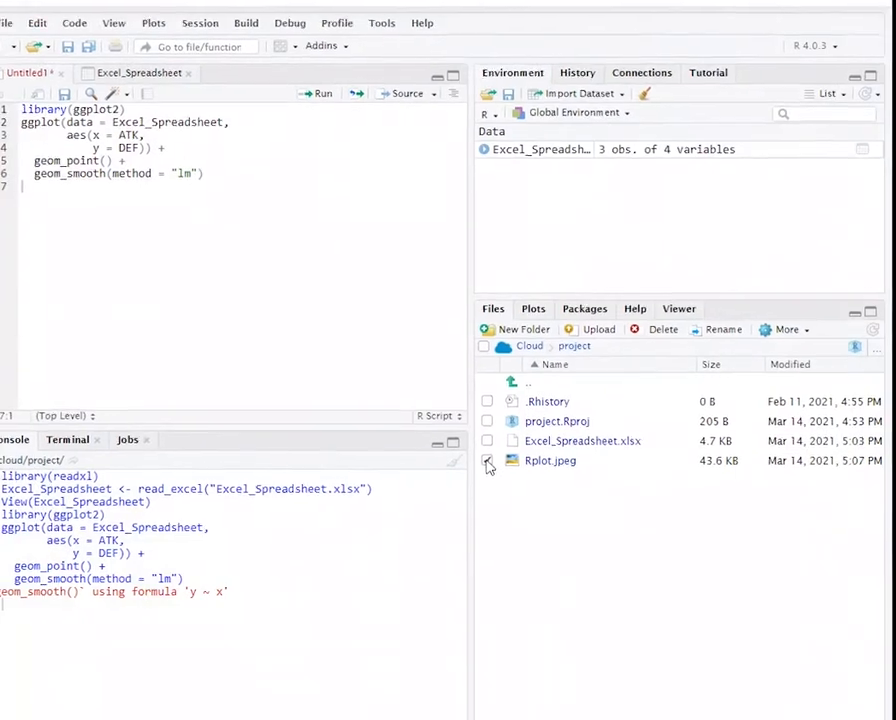
click(550, 461)
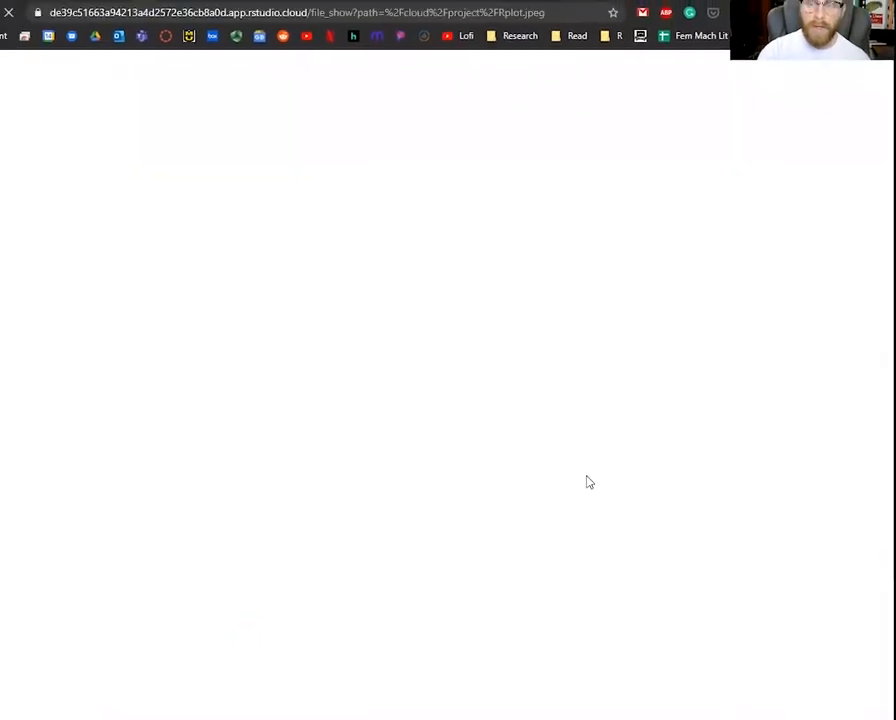
- Show the browser's save and copy options for the opened plot image and return to the RStudio Cloud project
right_click(525, 331)
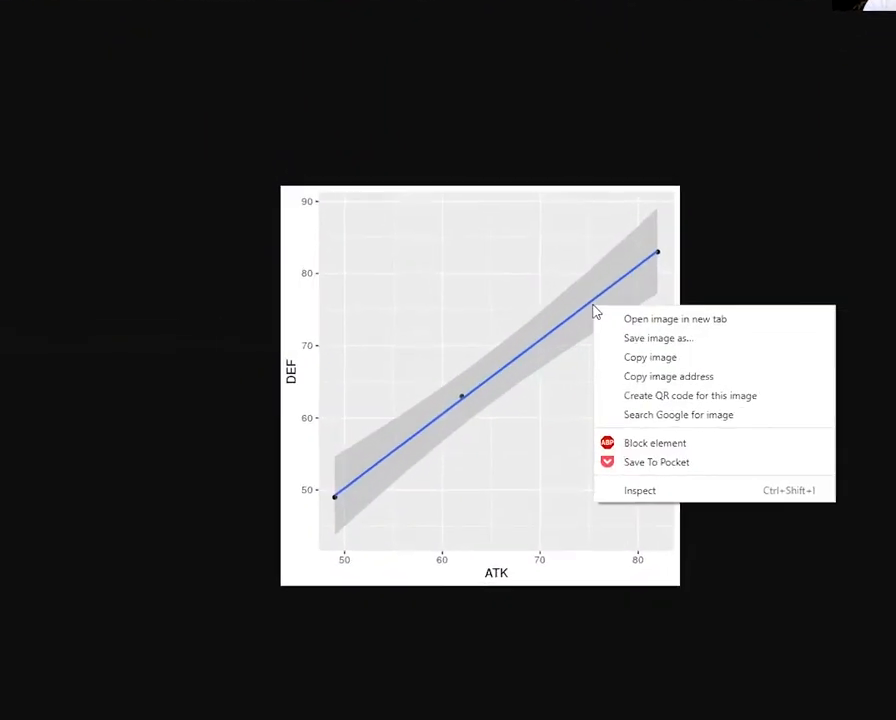
click(118, 45)
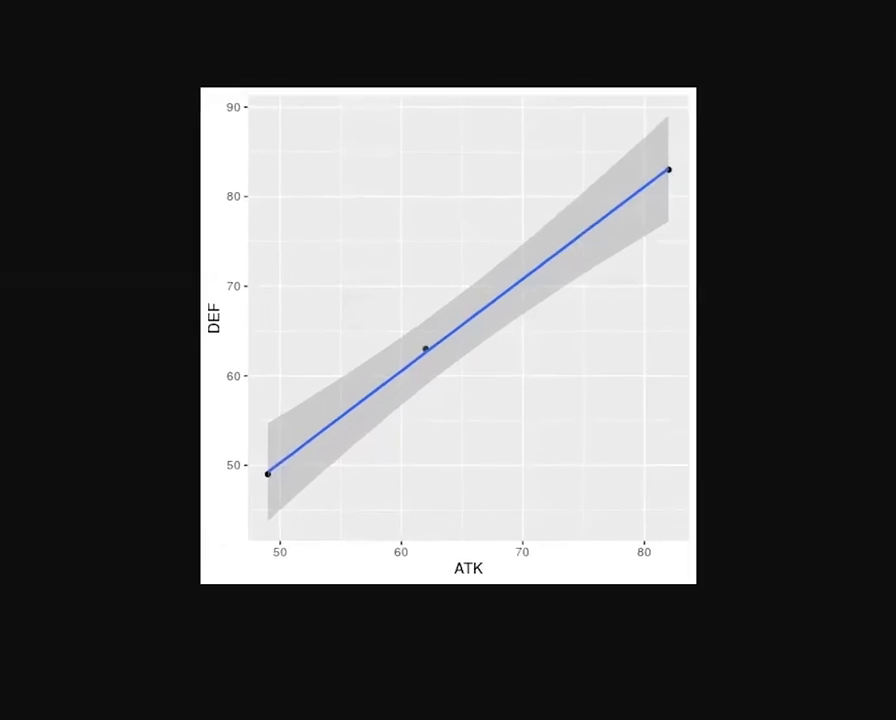
right_click(493, 303)
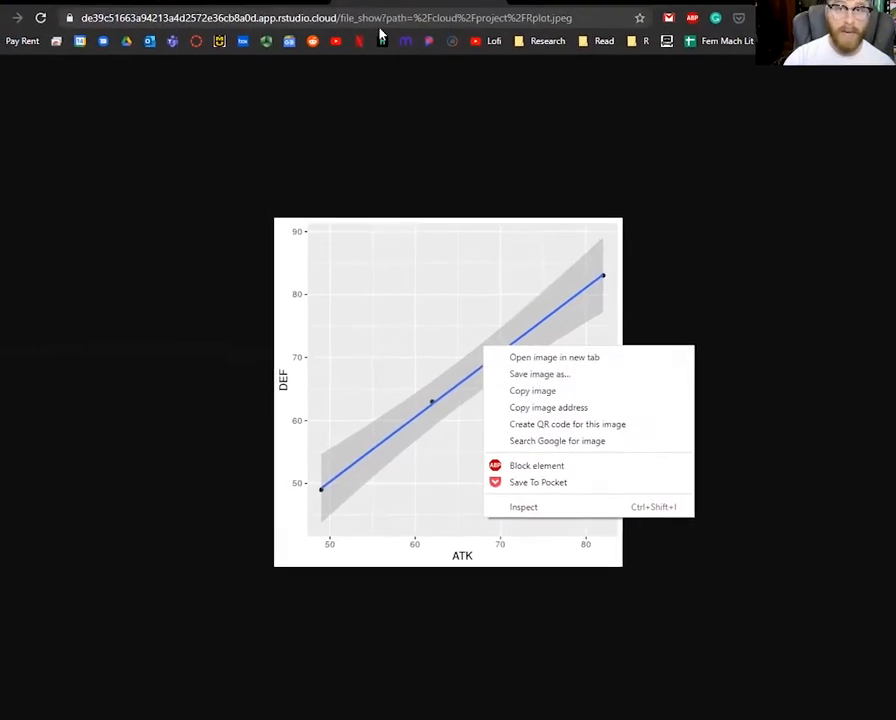
click(288, 12)
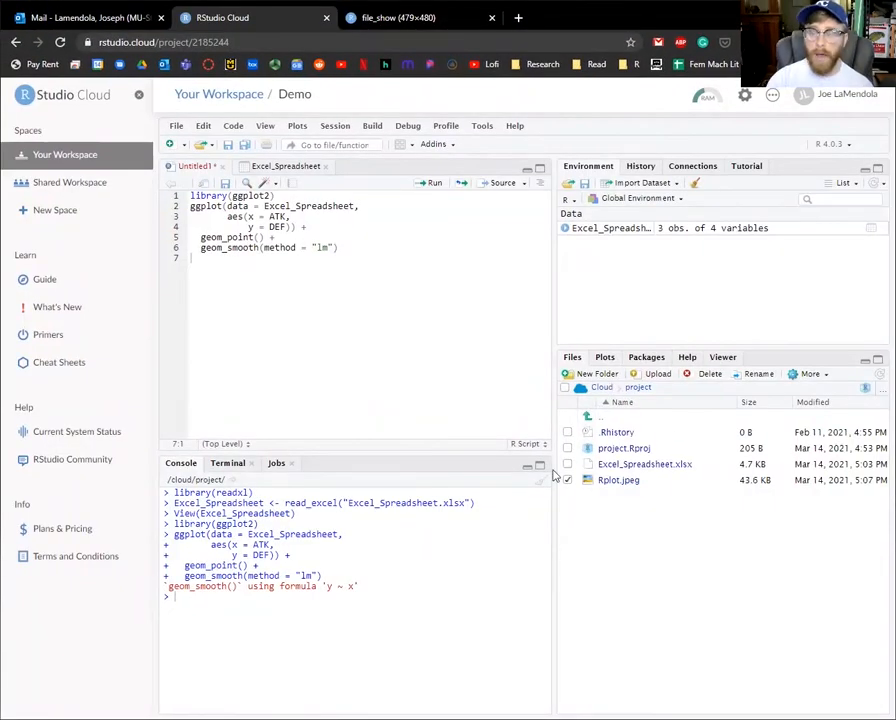